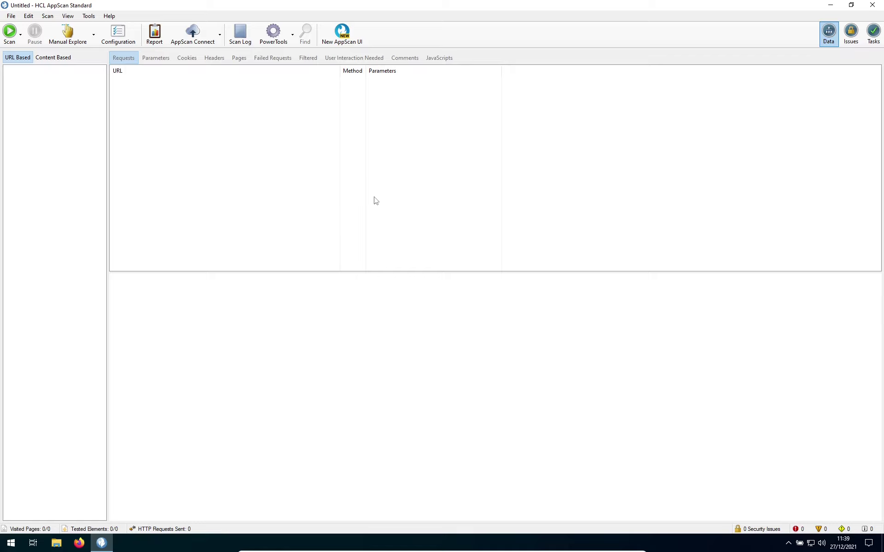
Step: Open Scan Configuration's Test Policy page and deselect every test in the Default policy
left_click(48, 17)
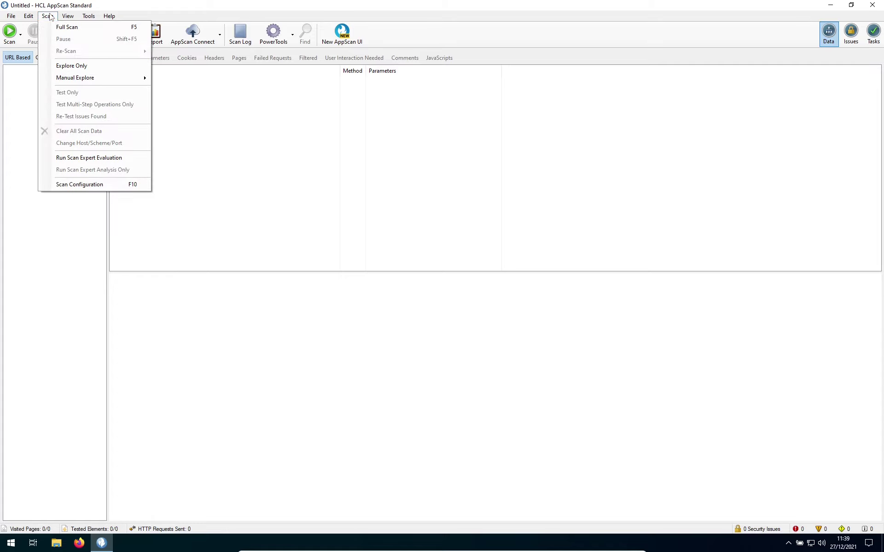
left_click(68, 186)
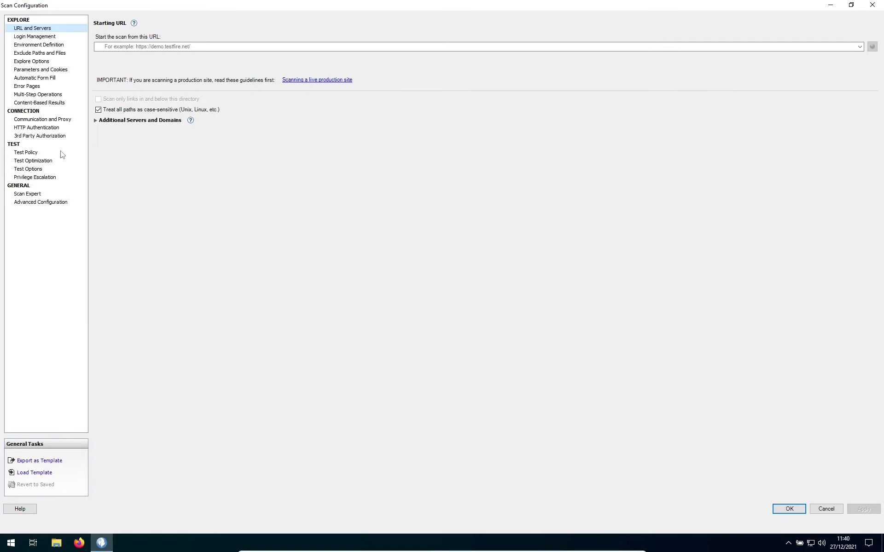
left_click(26, 152)
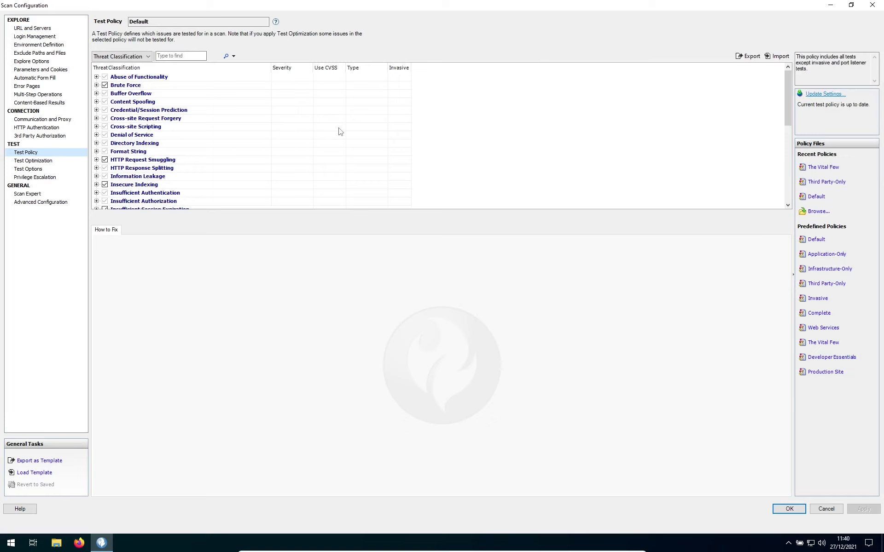
scroll(491, 153, "down", 3)
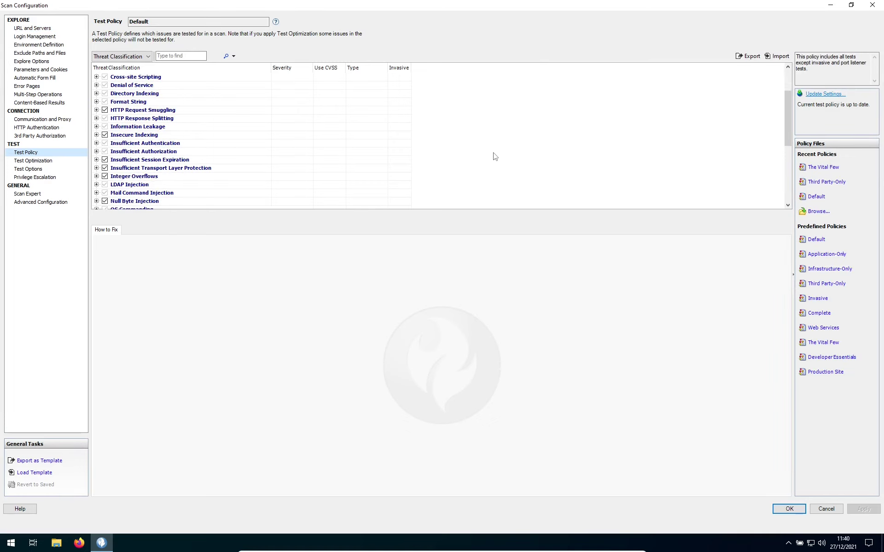
scroll(497, 158, "down", 4)
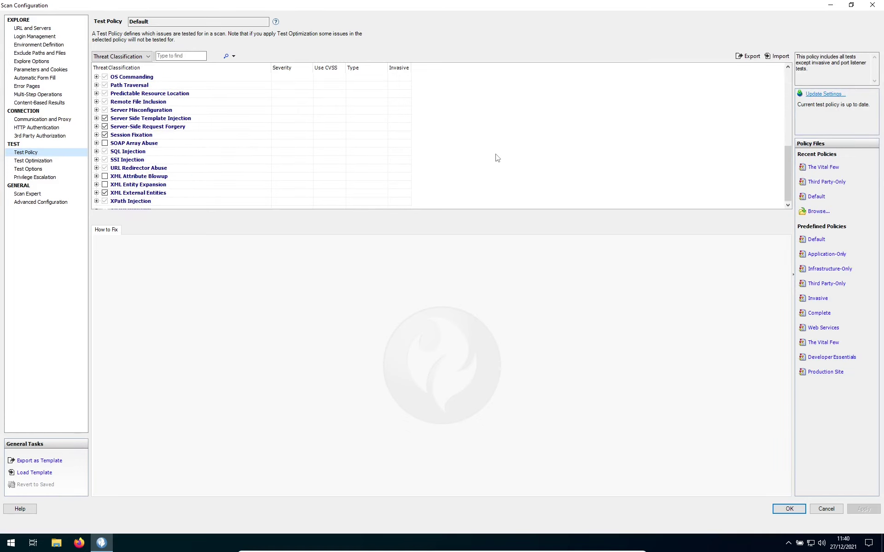
scroll(497, 158, "up", 7)
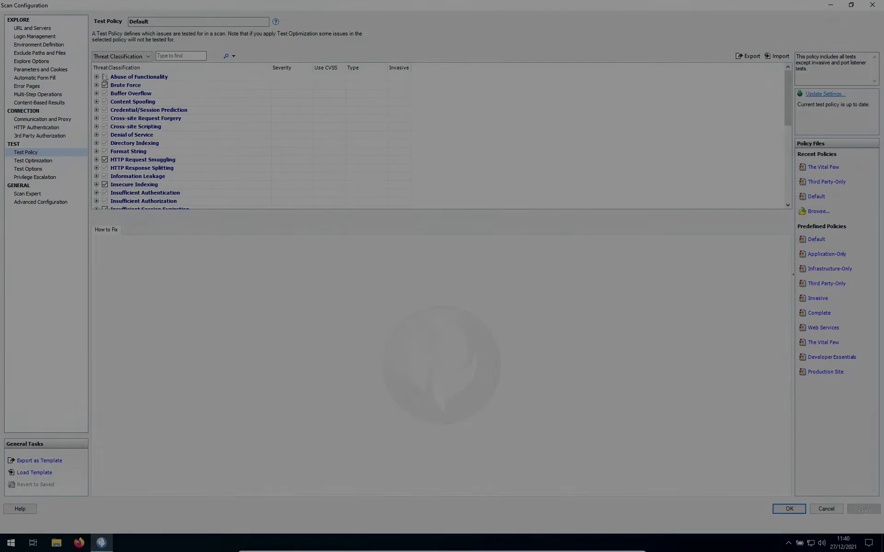
left_click(105, 77)
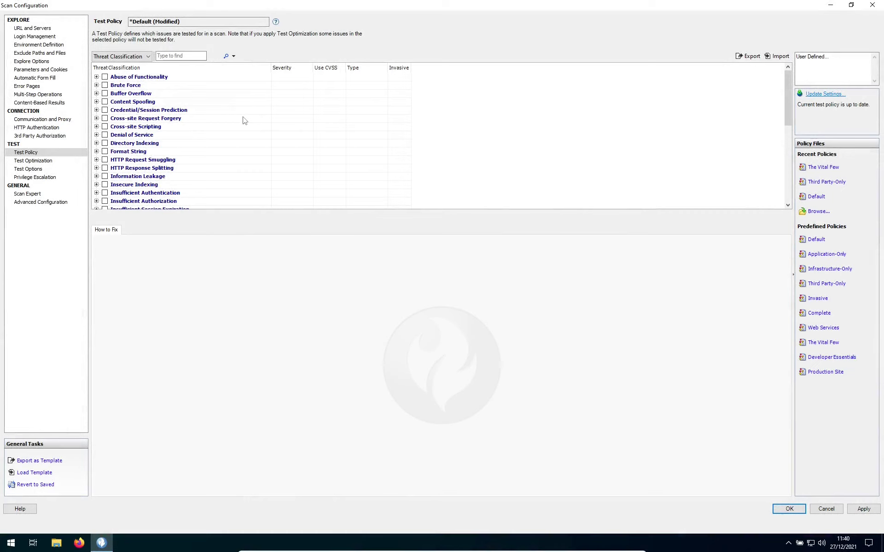
Step: Filter tests by 'Log4j' and check Remote Command Execution in Log4J (CVE-2021-44228) under OS Commanding
left_click(173, 56)
type("Log4j")
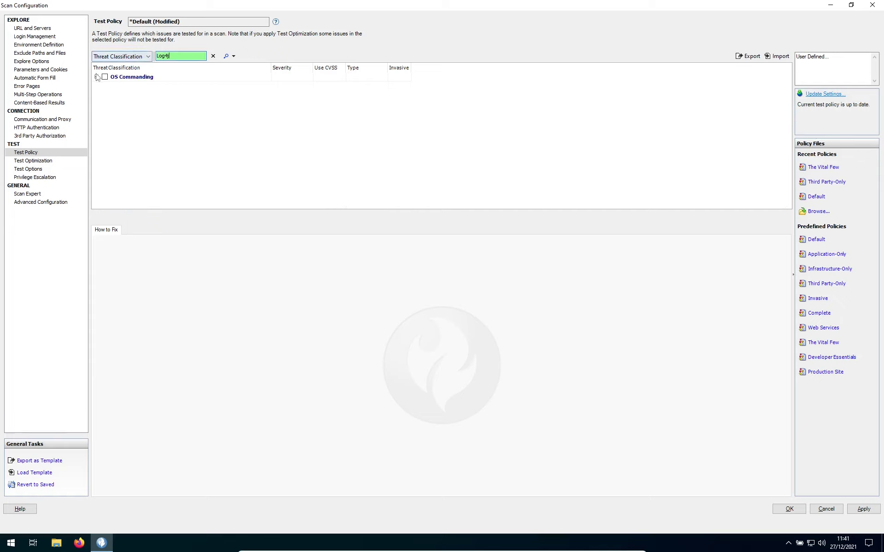
left_click(96, 76)
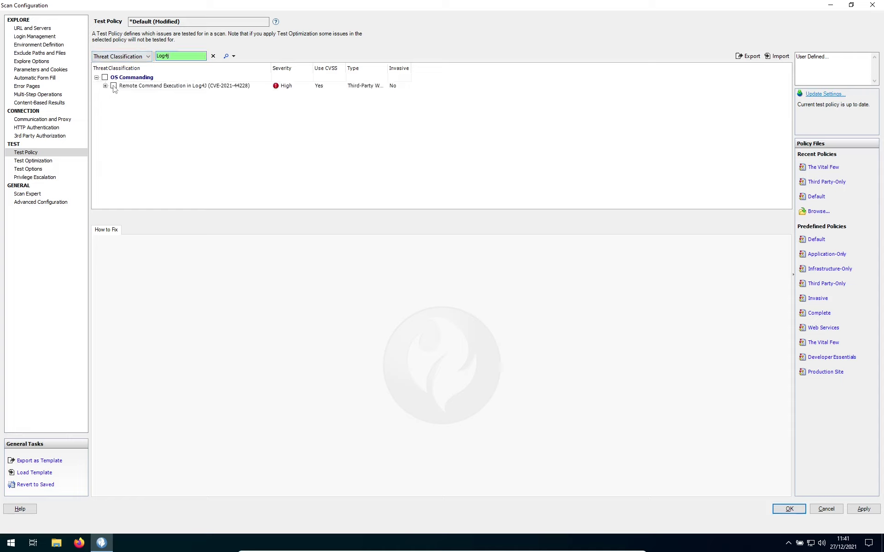
left_click(114, 86)
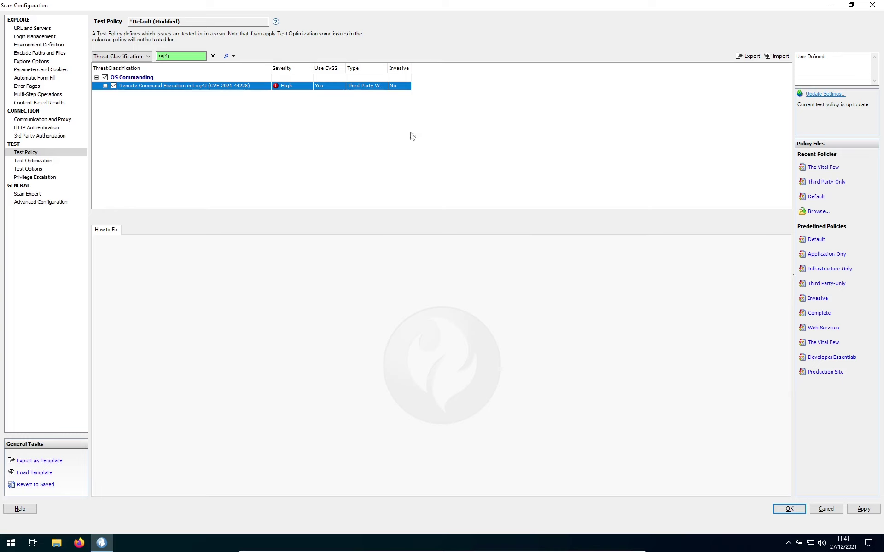
Step: Export the policy as Scan-log4shell.policy and apply the configuration with OK
left_click(748, 56)
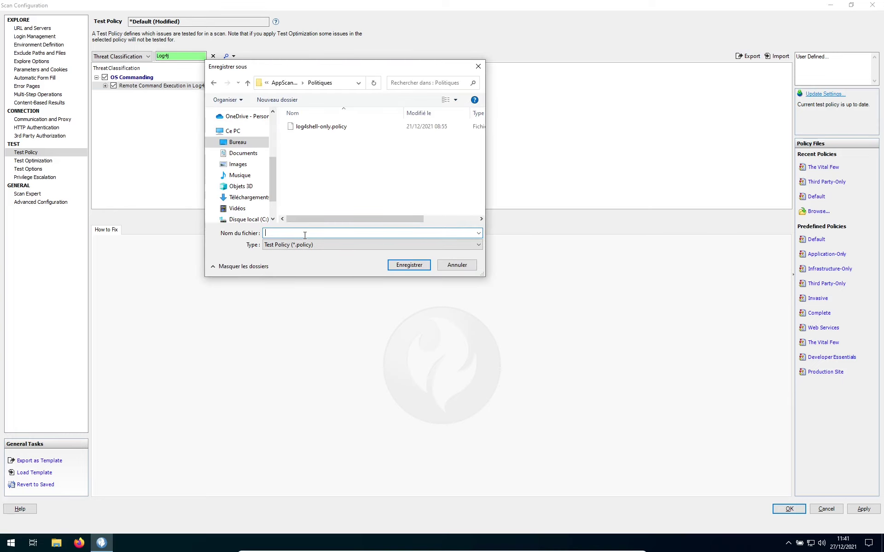
type("Scan-log4shell")
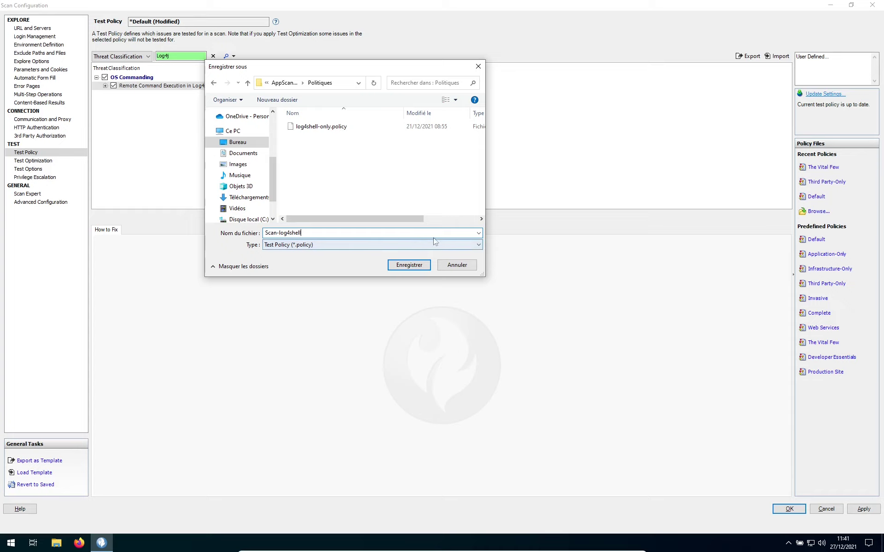
left_click(409, 266)
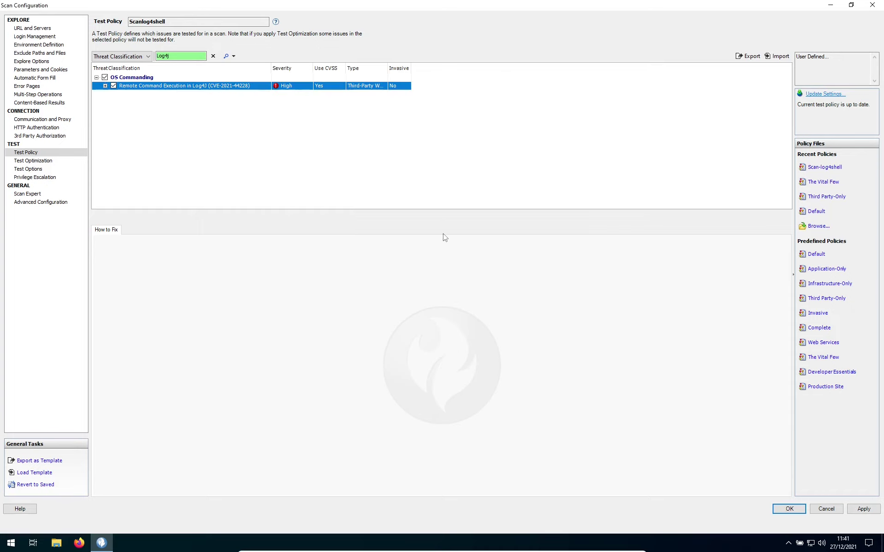
left_click(788, 510)
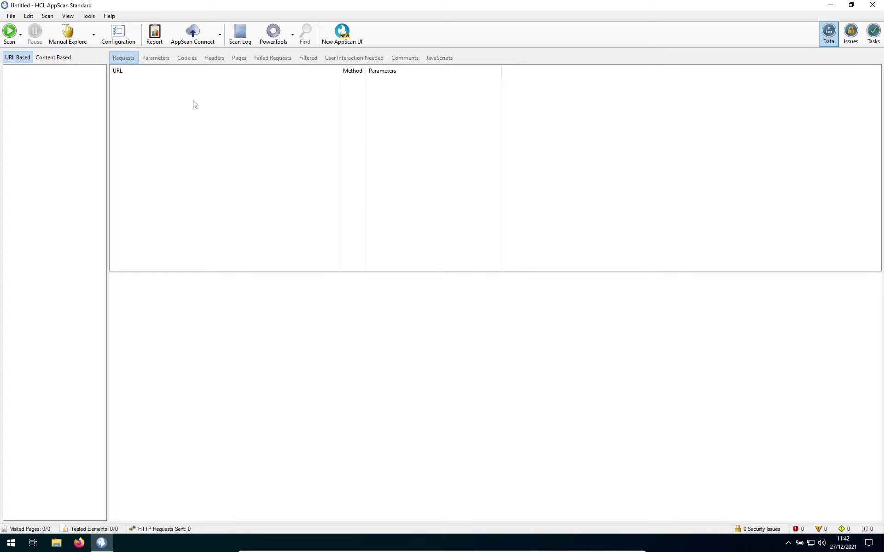
Step: Create a new scan from File > New and choose Scan web application
left_click(16, 17)
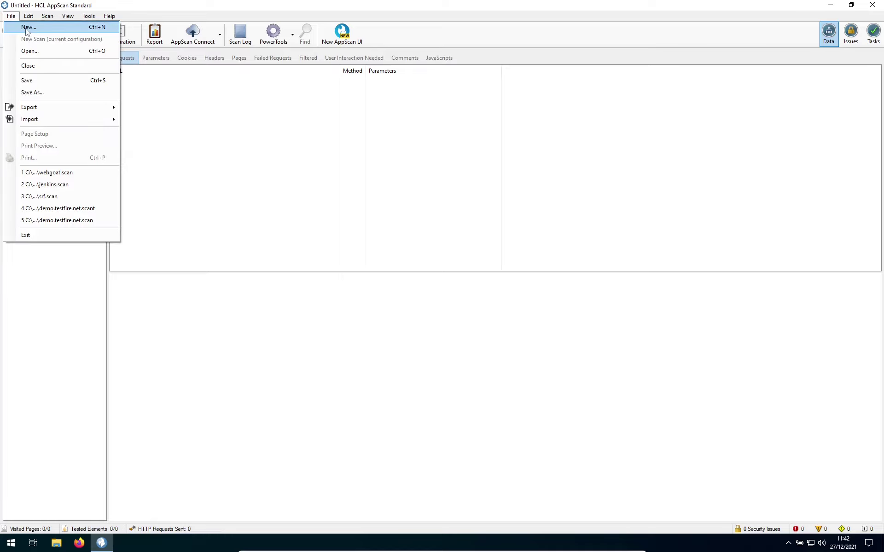
left_click(29, 27)
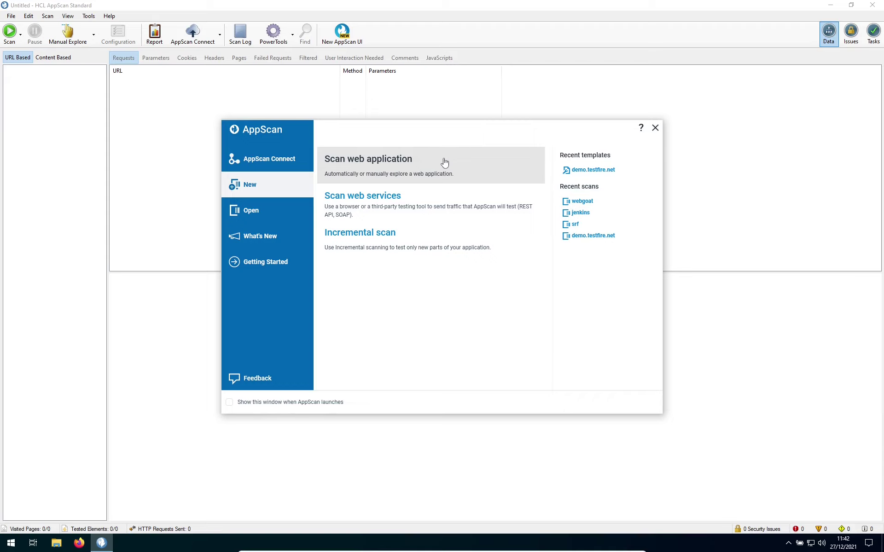
left_click(406, 164)
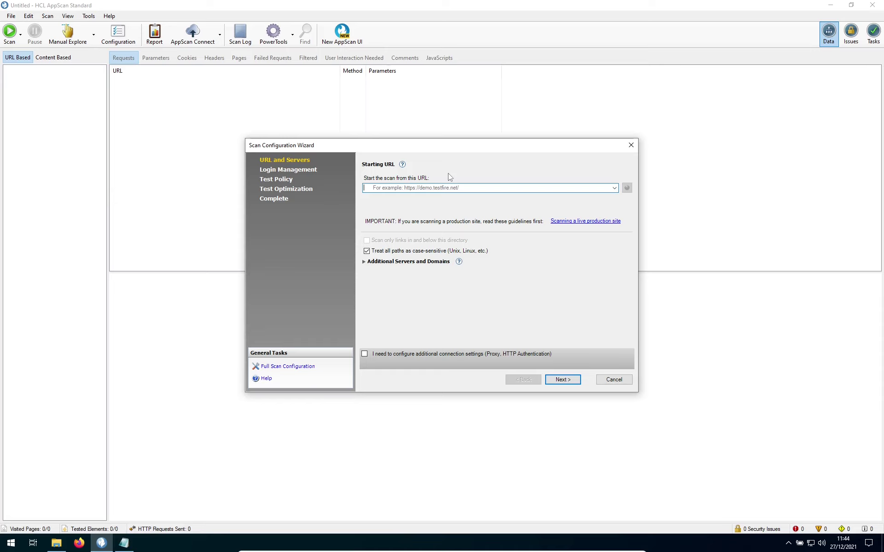
type("http://altoromutual.log4shell.net:8081/altoromutual/")
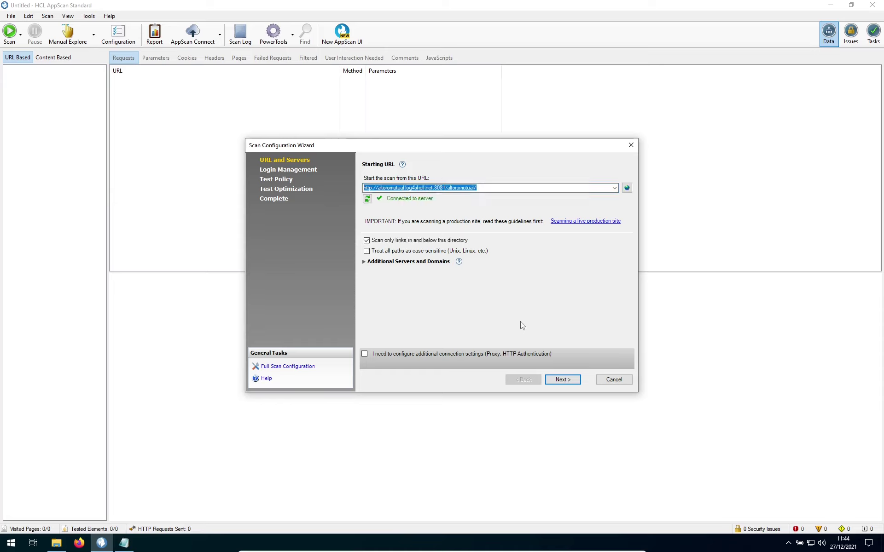
left_click(565, 380)
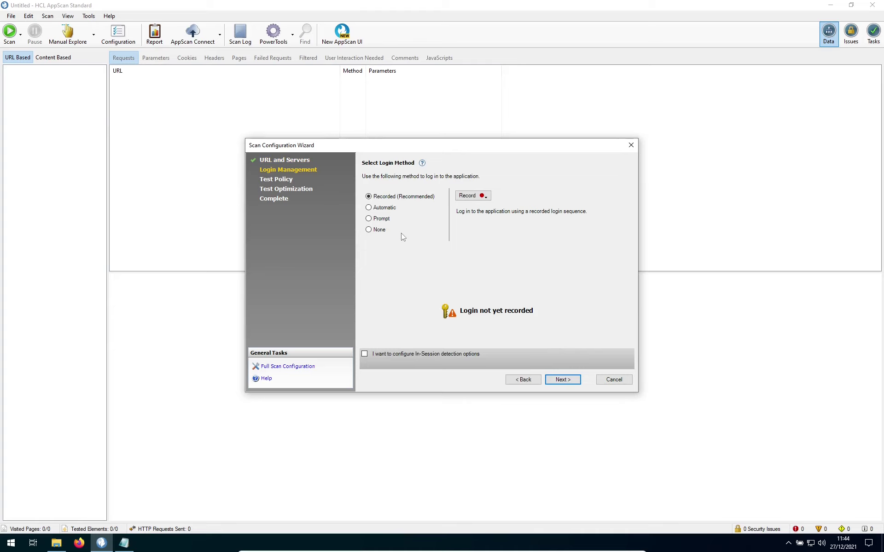
left_click(369, 230)
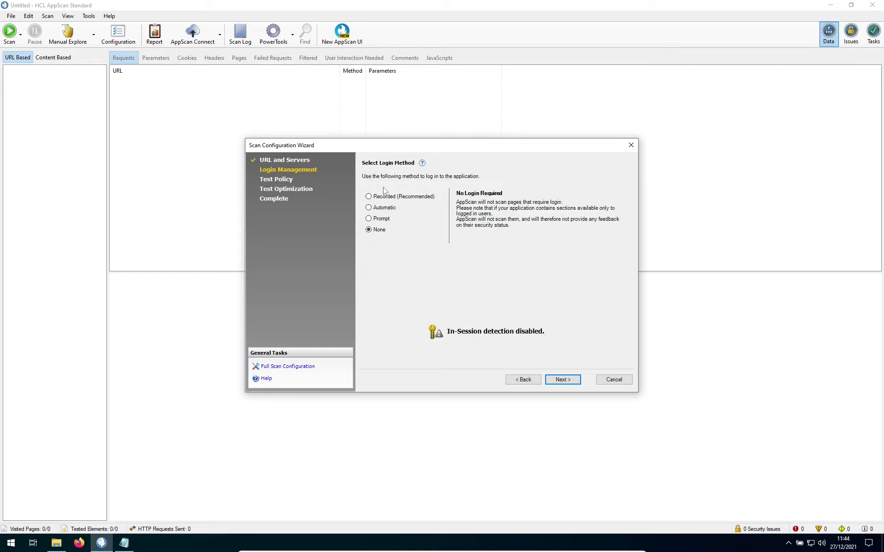
left_click(369, 197)
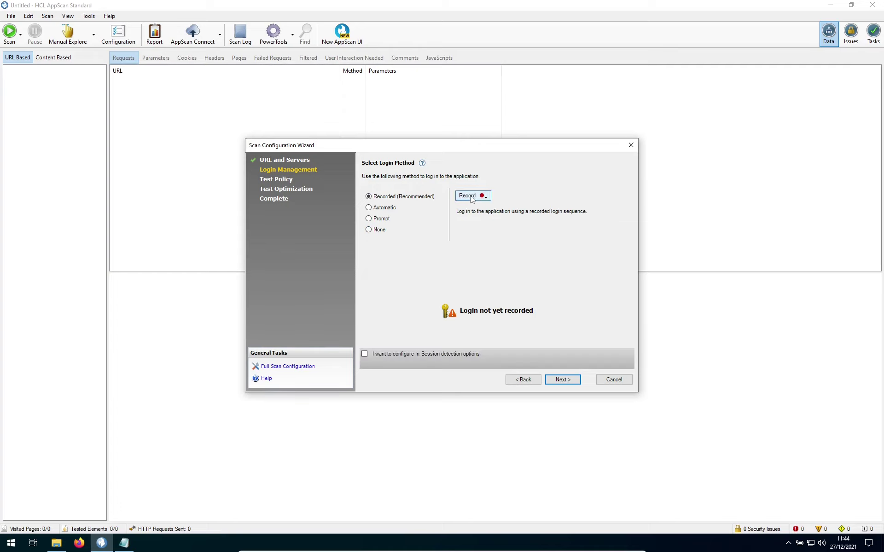
left_click(480, 196)
Step: Record a Chromium login to Altoro Mutual online banking as admin with the account password, then confirm logged in
left_click(491, 207)
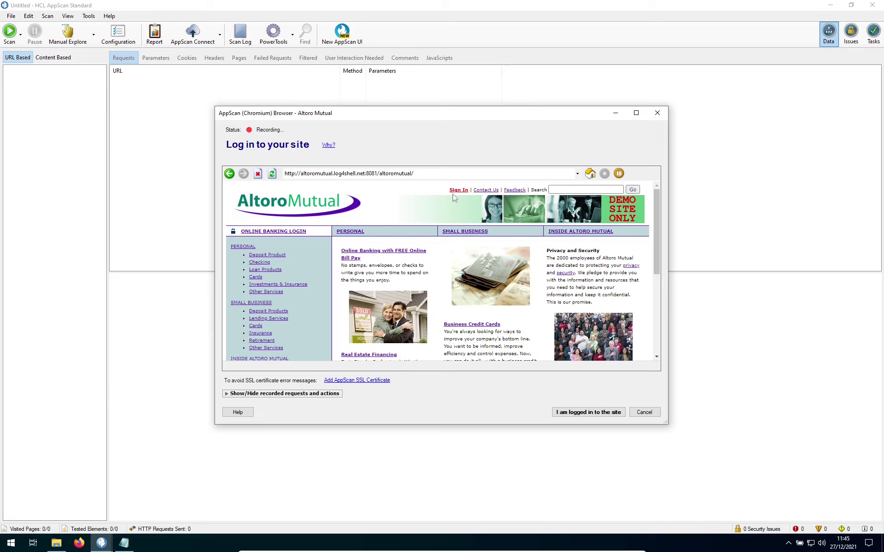
left_click(295, 233)
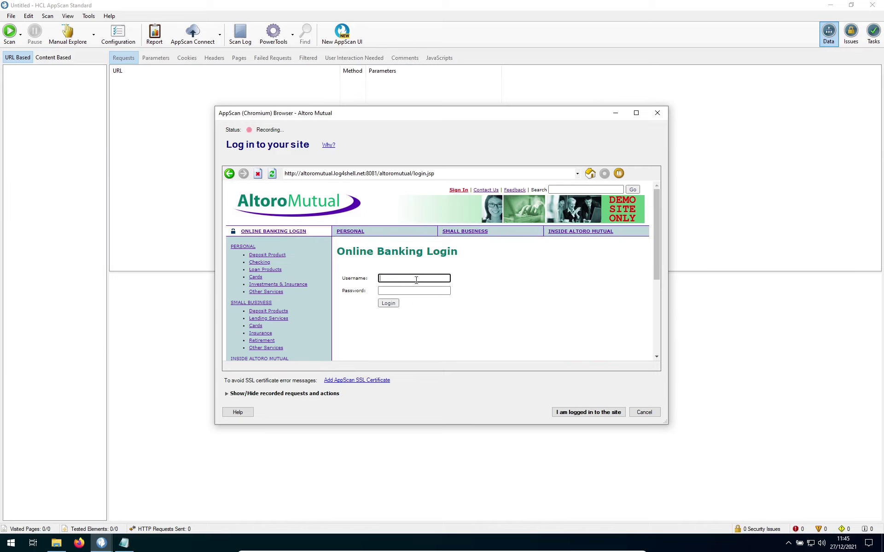
type("admin")
left_click(397, 291)
type("admin")
left_click(388, 303)
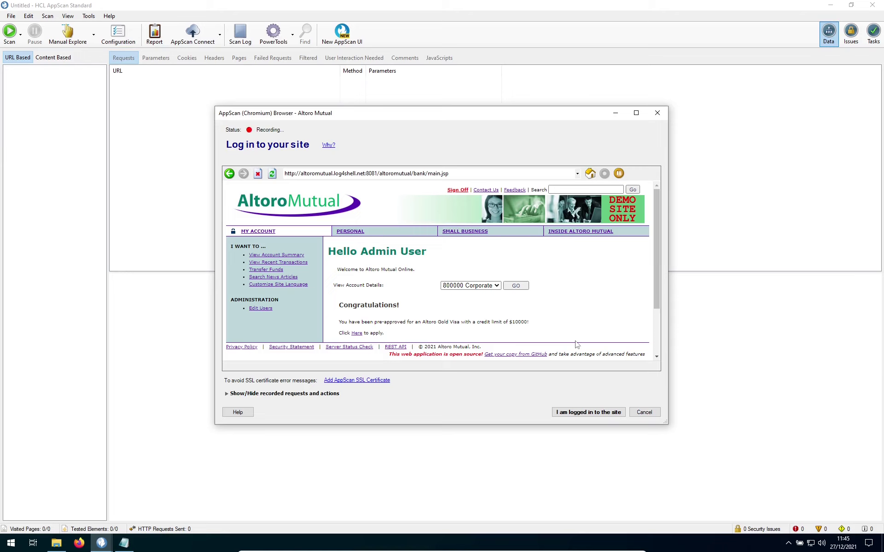
left_click(578, 412)
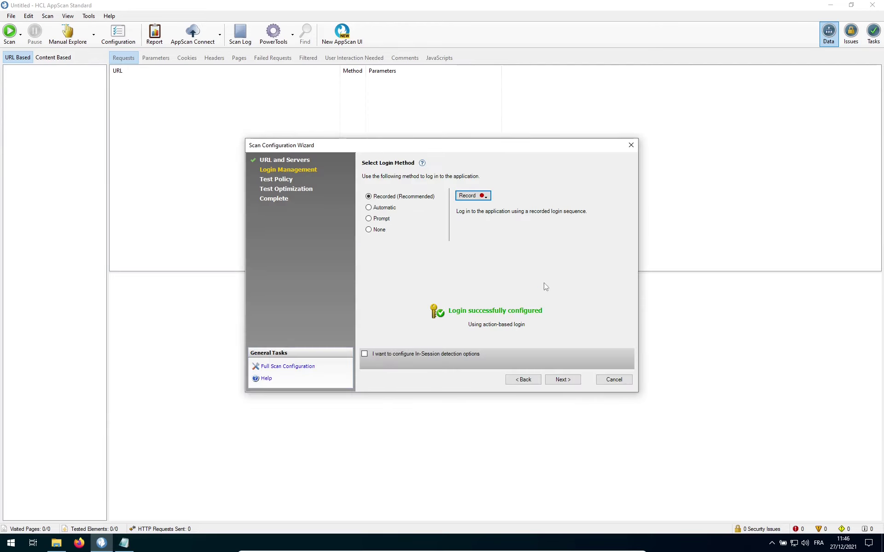
Step: Choose the Scan-log4shell policy from Recent Policies and finish the wizard with Start scan
left_click(560, 380)
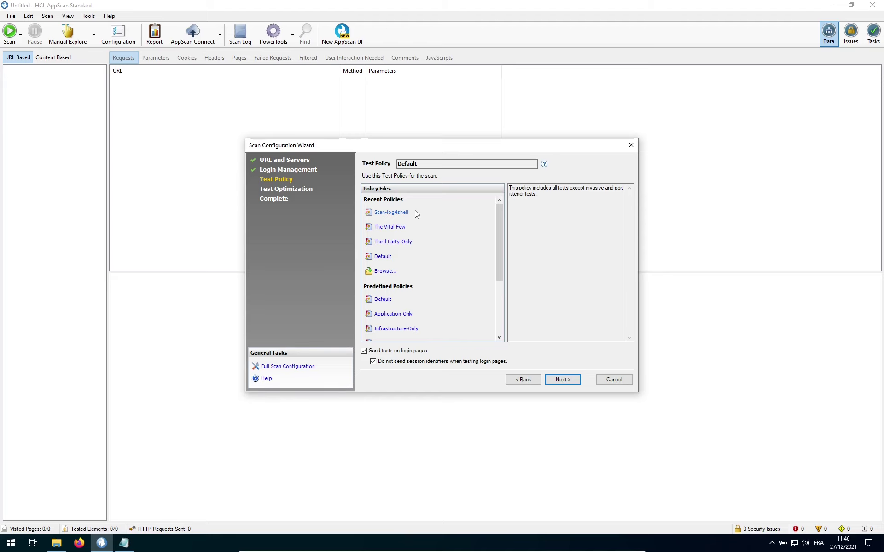
left_click(395, 212)
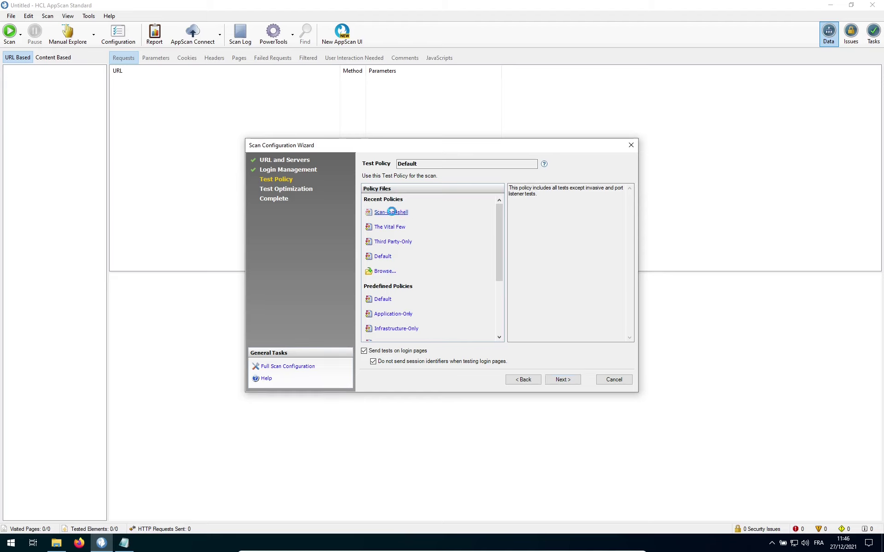
left_click(562, 379)
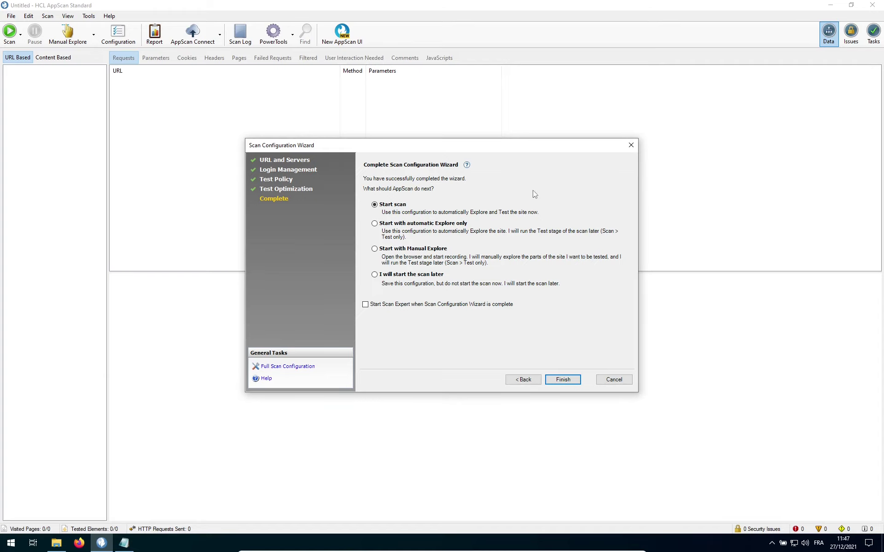
left_click(563, 379)
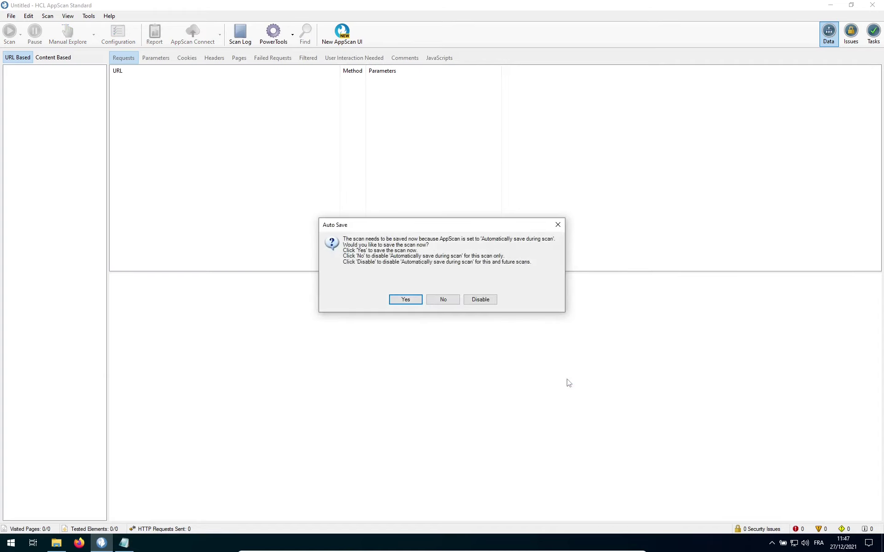
Step: Accept Auto Save and save the scan as scan-demo-log4shell.scan
left_click(402, 299)
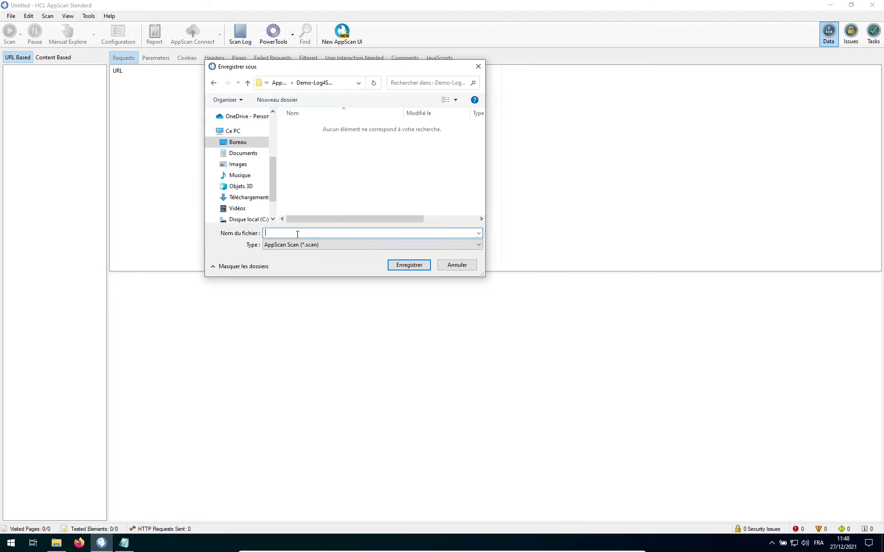
type("scan-demo-log4shell")
left_click(409, 265)
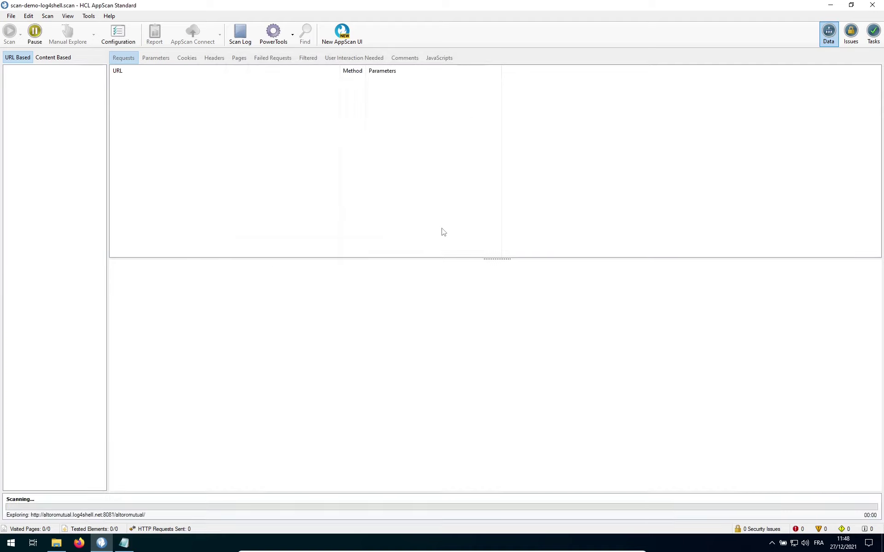